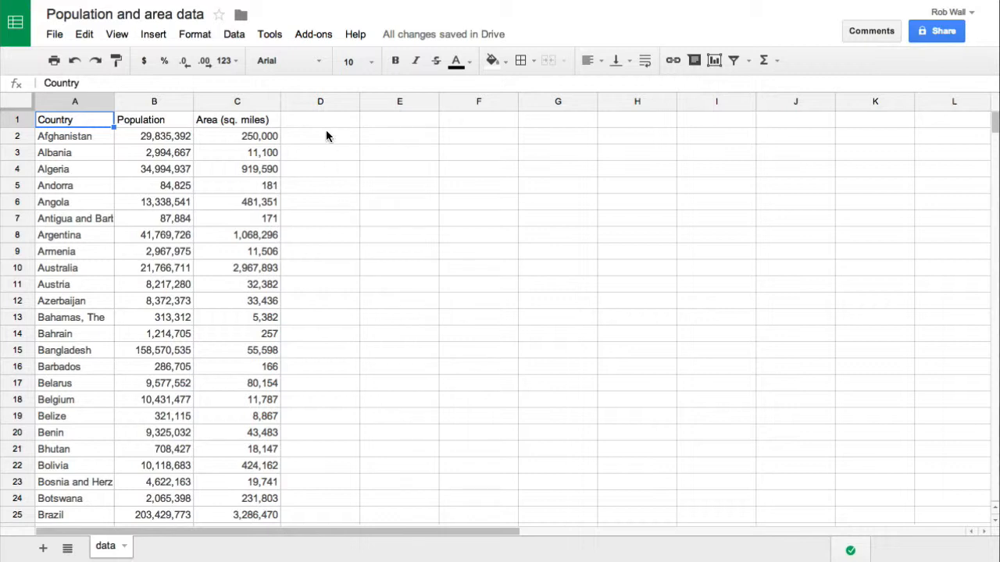
- Add the header "Population Density" in D1 and widen column D to fit it
click(325, 121)
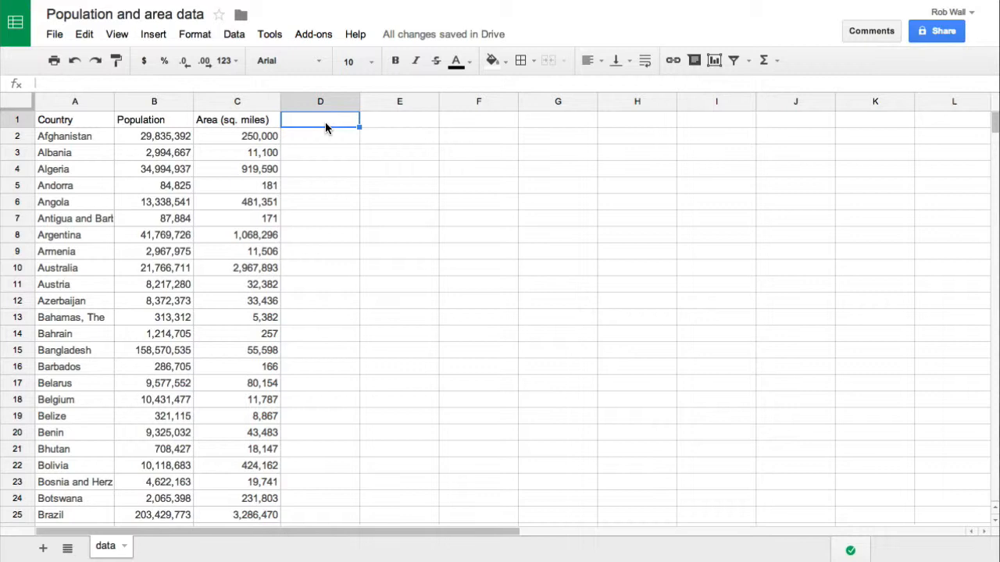
text(Population Density)
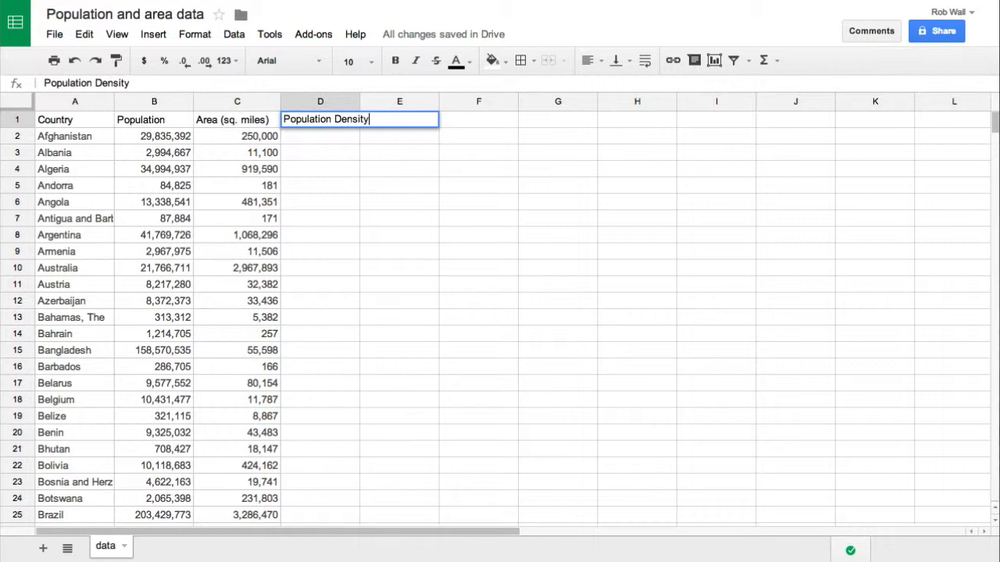
key(Return)
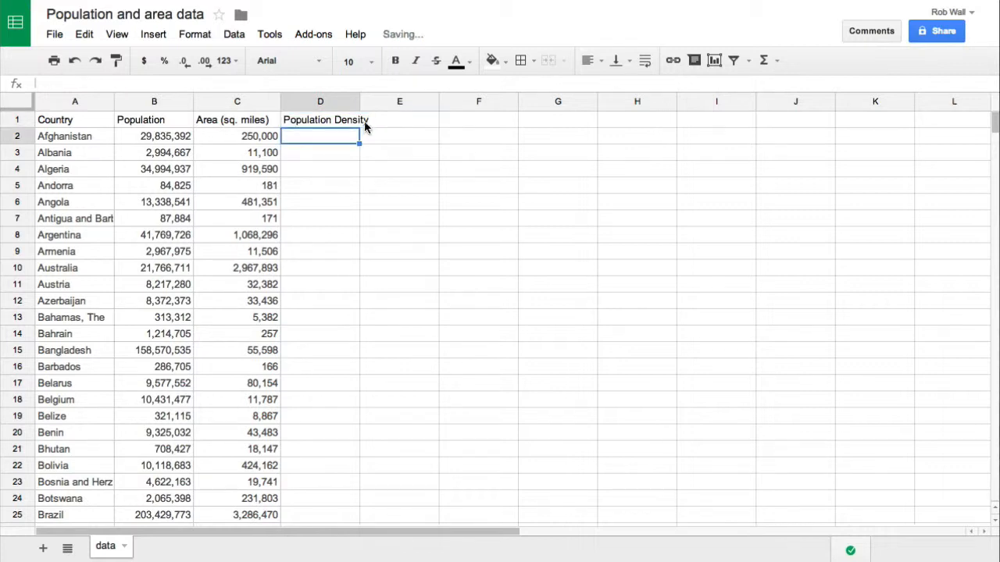
drag(360, 102, 375, 102)
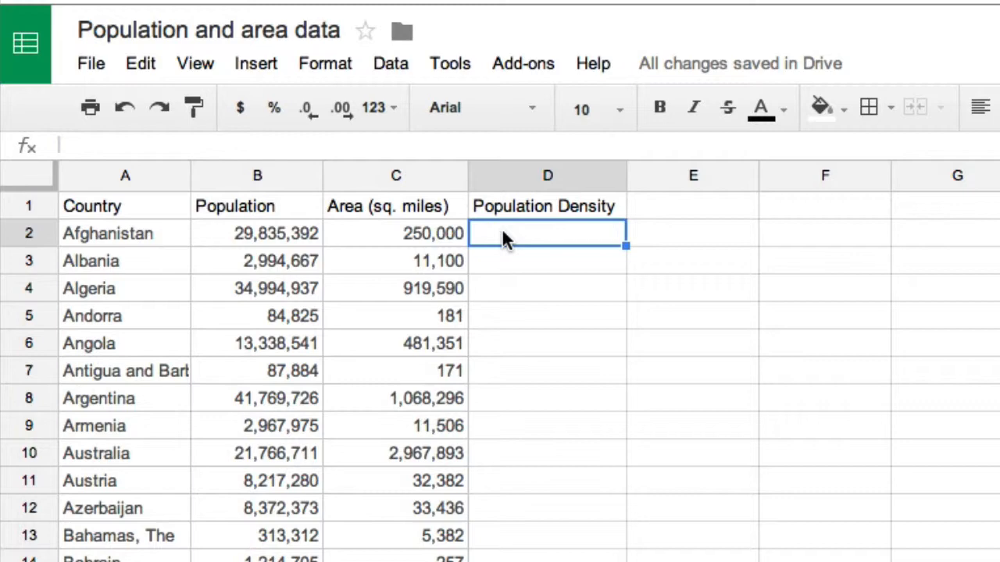
- Enter the formula =29835392/250000 in D2 for Afghanistan's population density and reselect the cell
text(=)
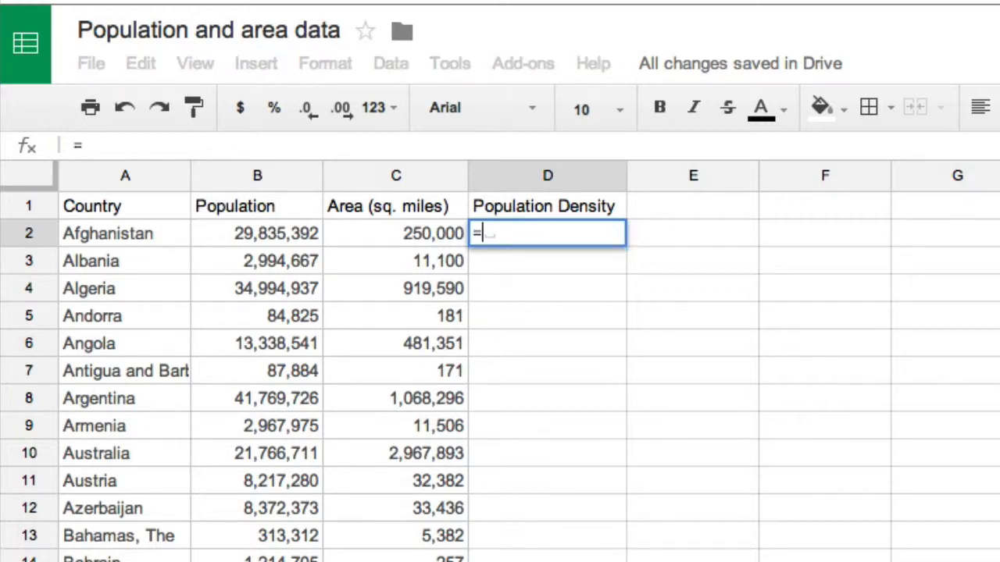
text(29)
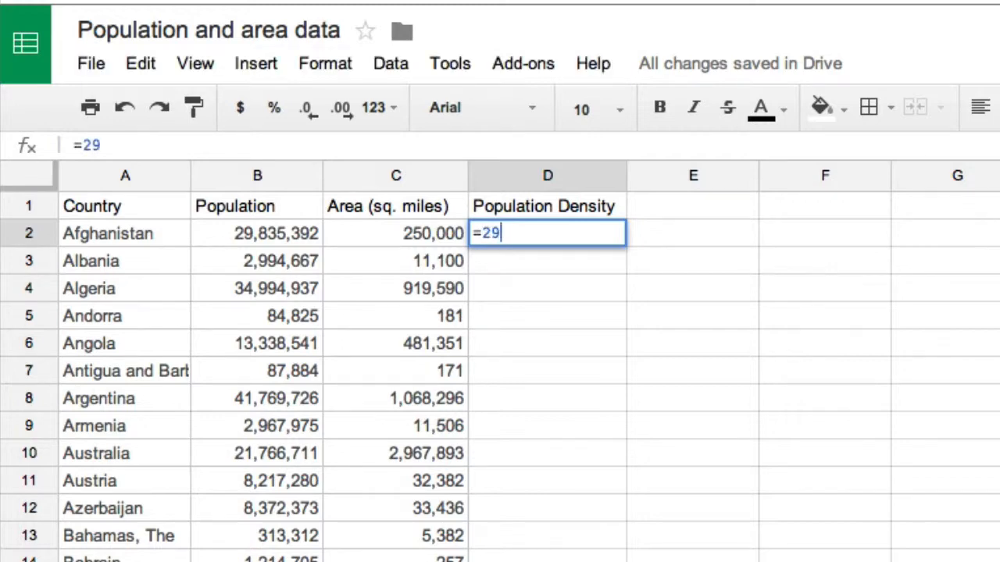
text(835)
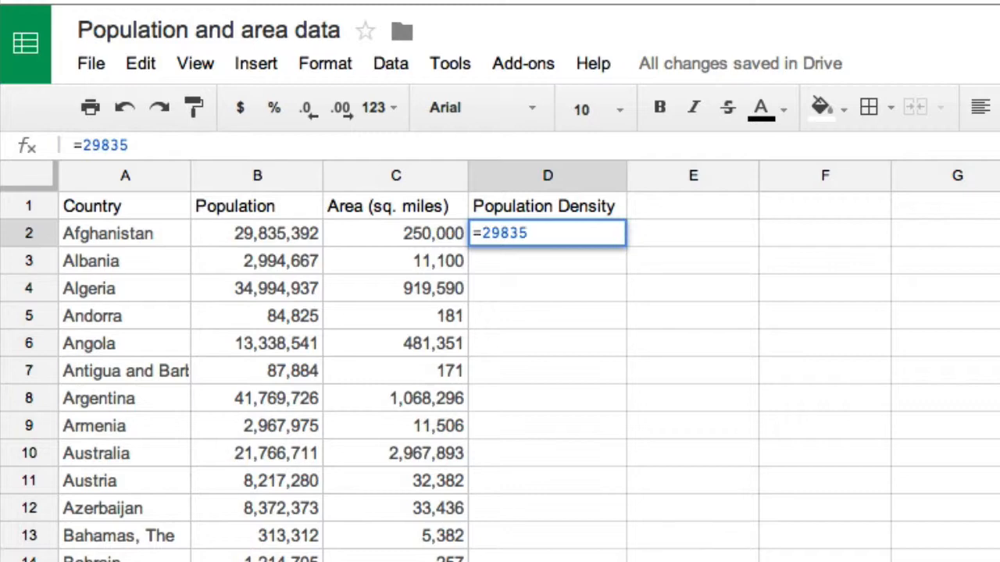
text(392)
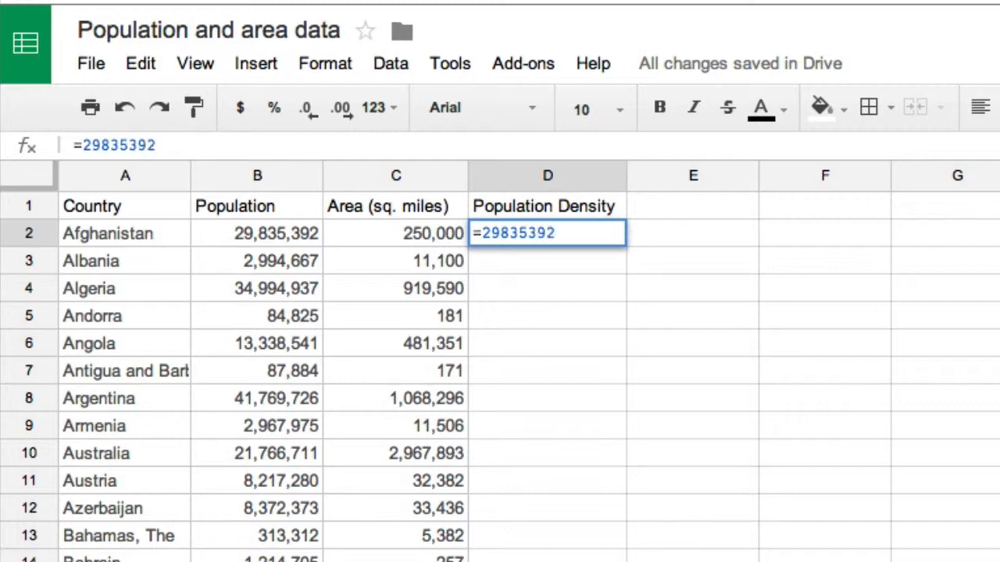
text(/)
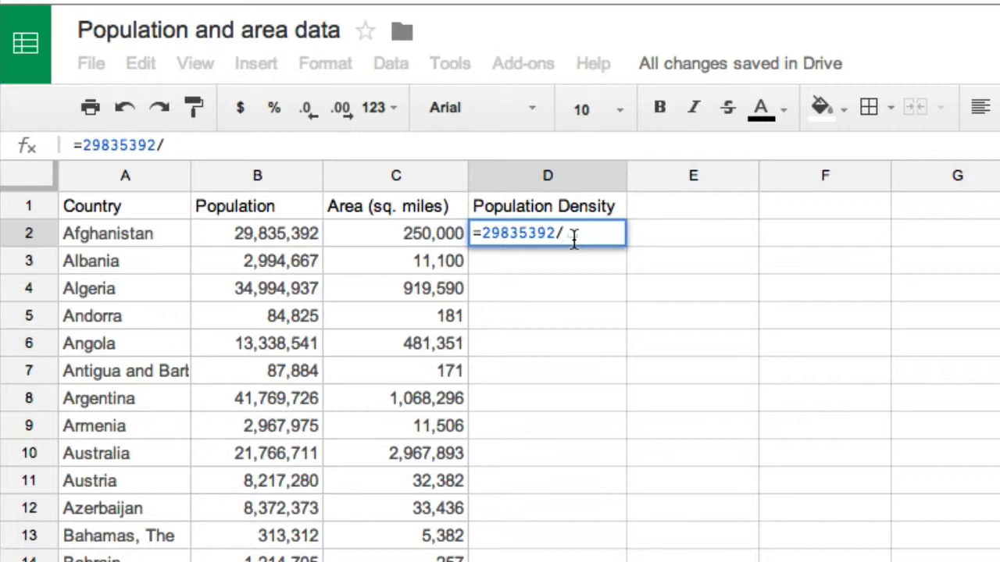
text(250000)
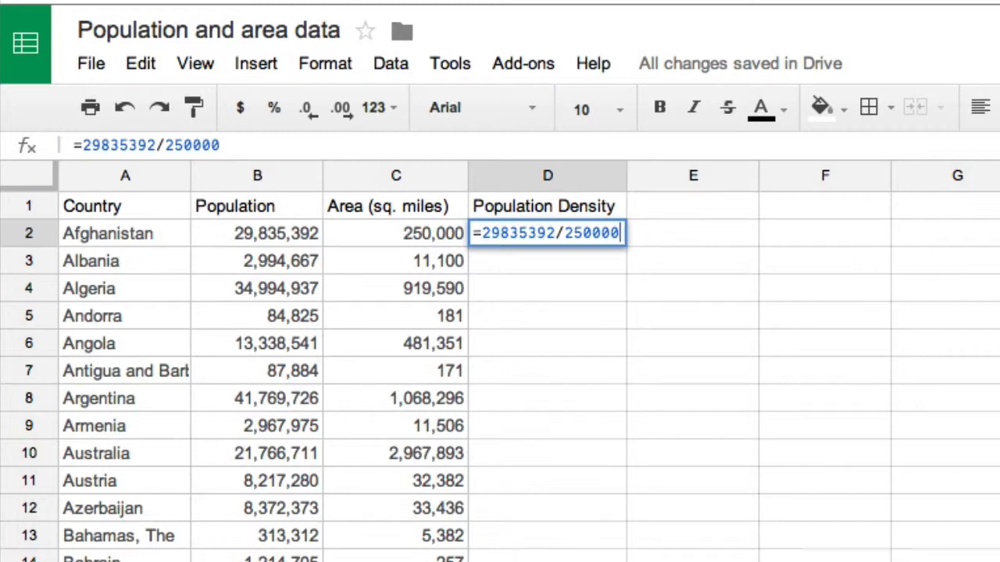
key(Return)
click(563, 239)
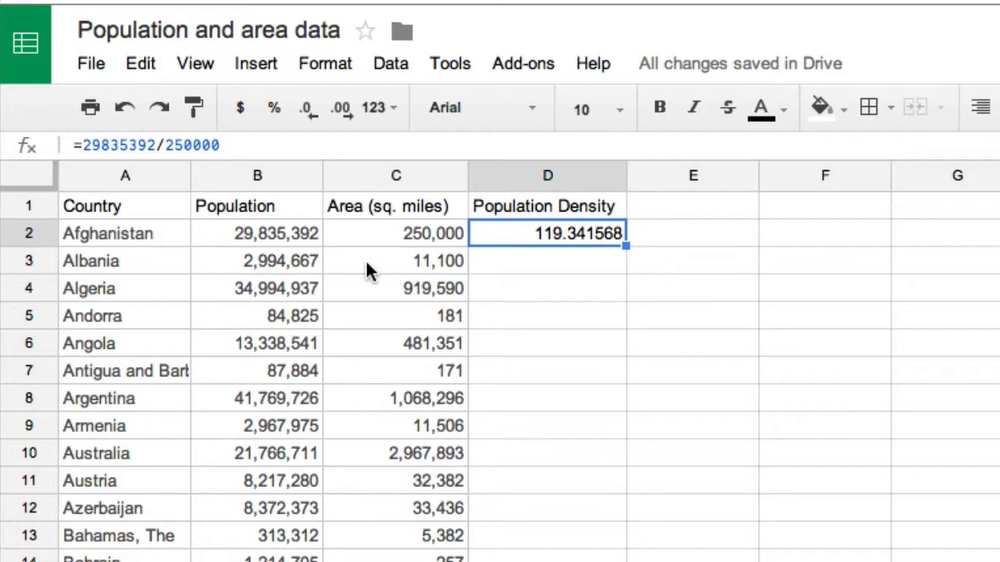
- Set Afghanistan's population in B2 to 30500000 and check the density formula in D2
click(274, 234)
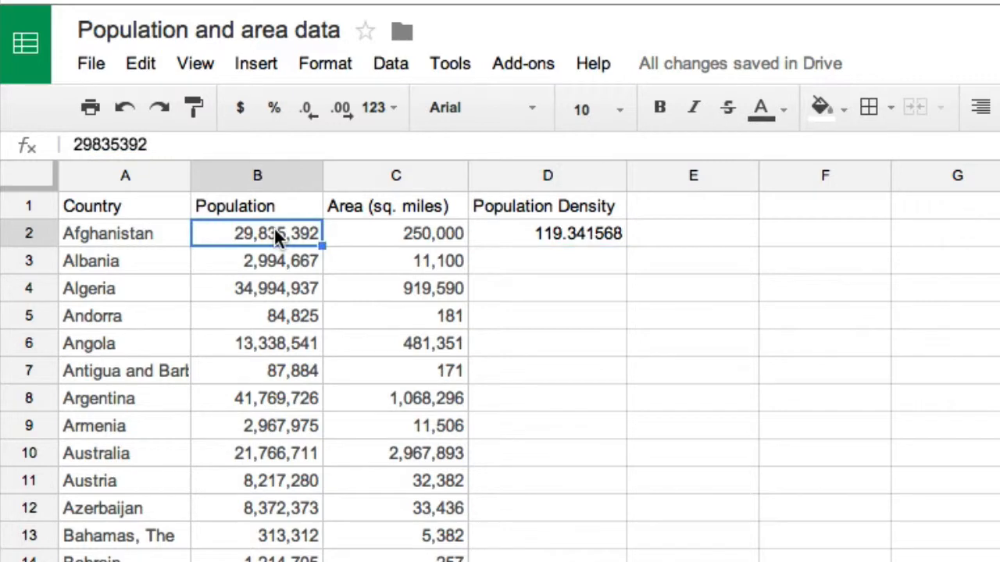
text(3)
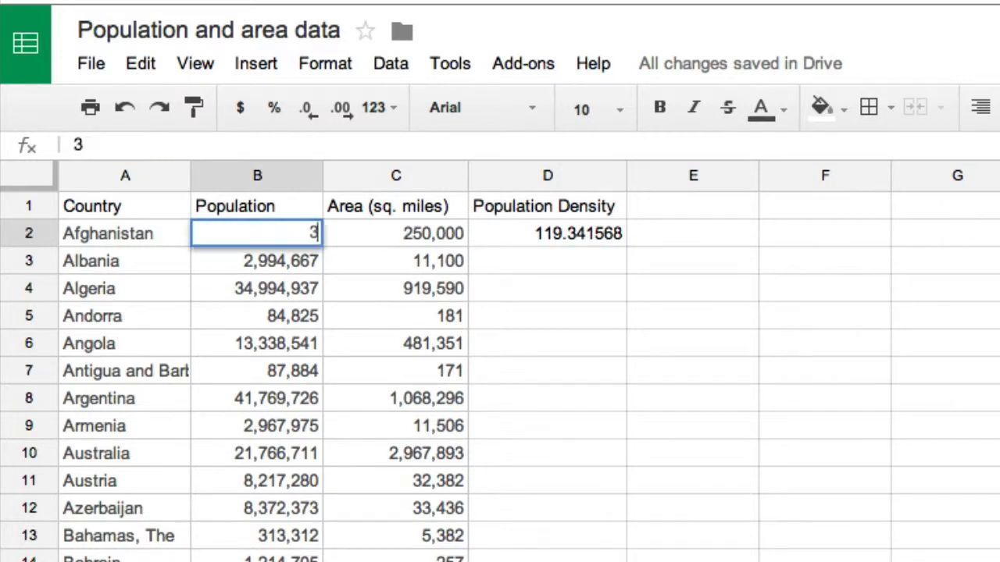
text(05000000)
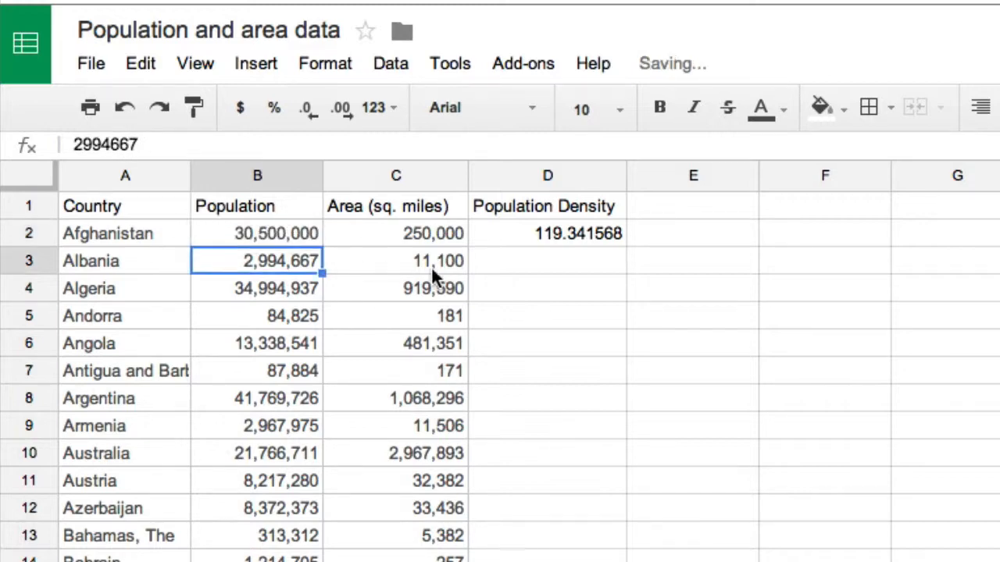
click(522, 232)
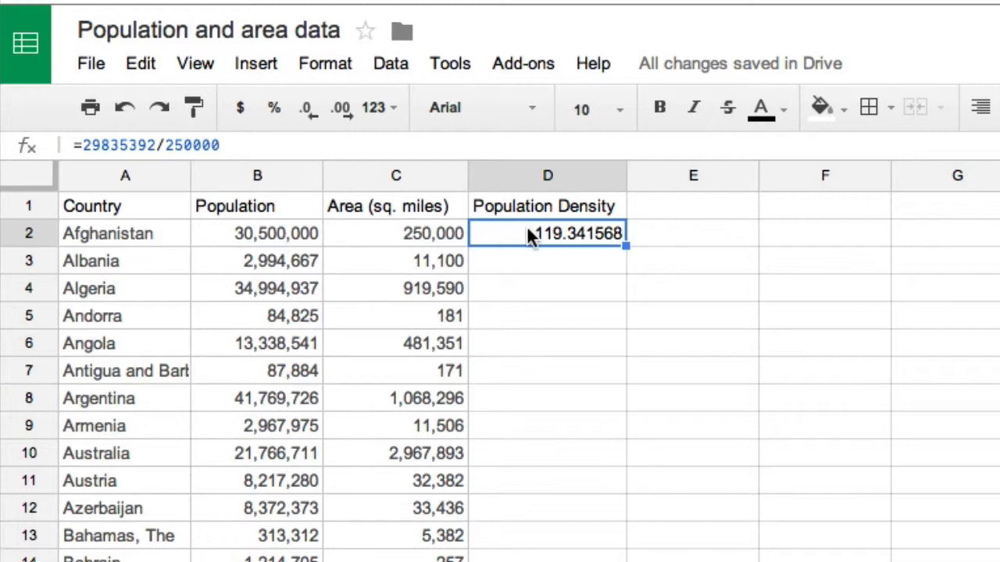
- Undo the changes to Afghanistan's population in B2 and clear the fixed-number formula from D2
key(Delete)
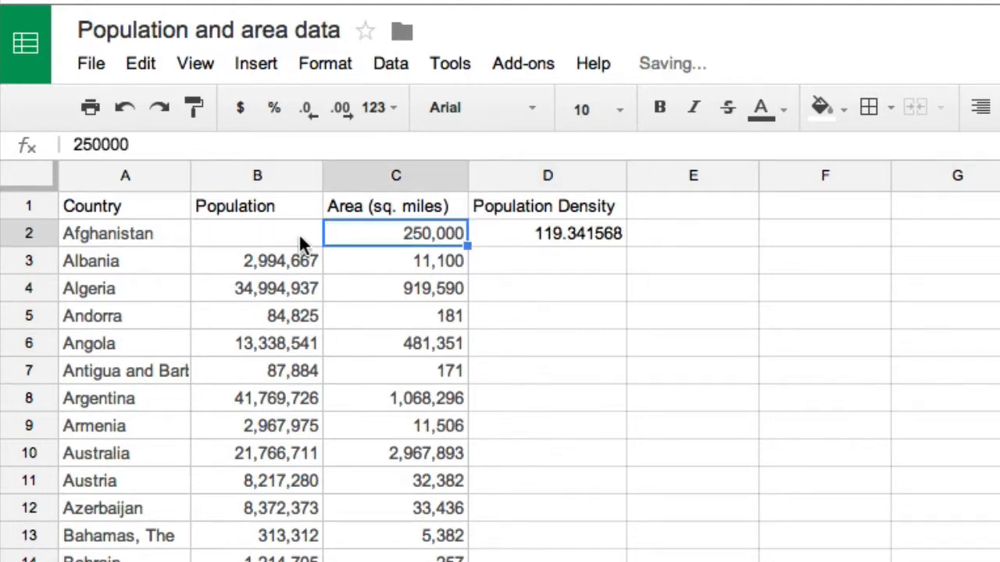
key(super+z)
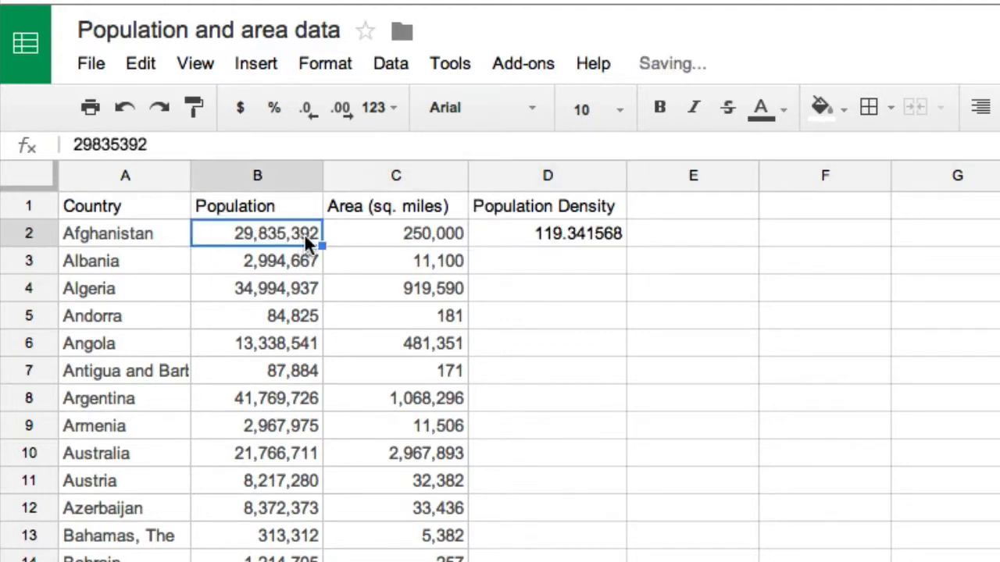
click(584, 233)
key(Delete)
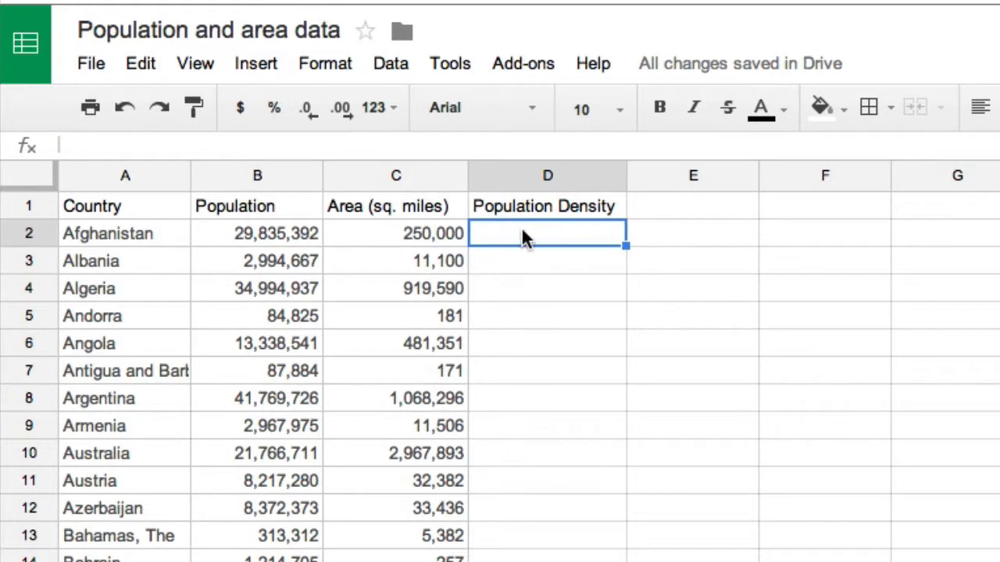
- Enter the formula =B2/C2 in D2 to calculate Afghanistan's population density from its cell references
text(=)
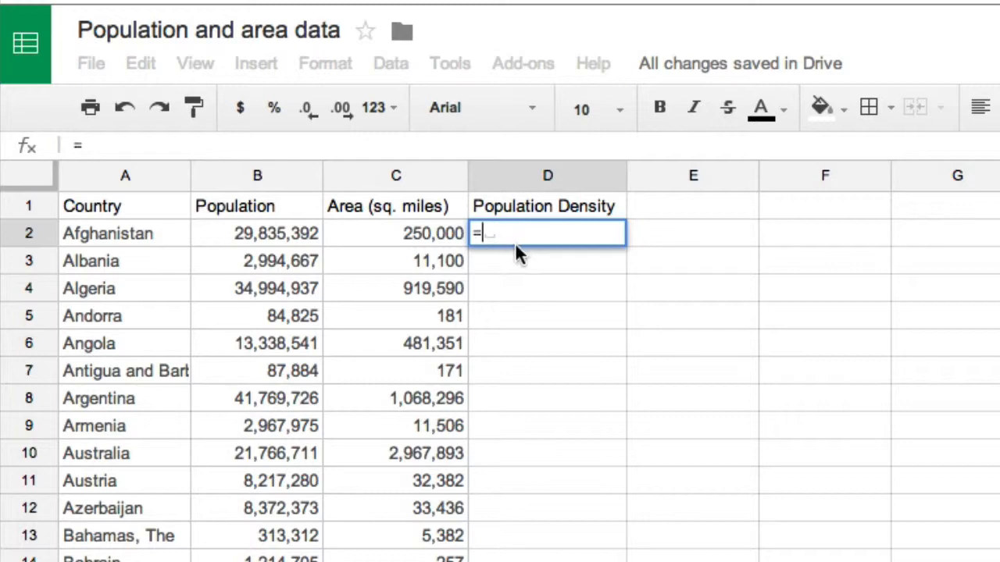
click(283, 228)
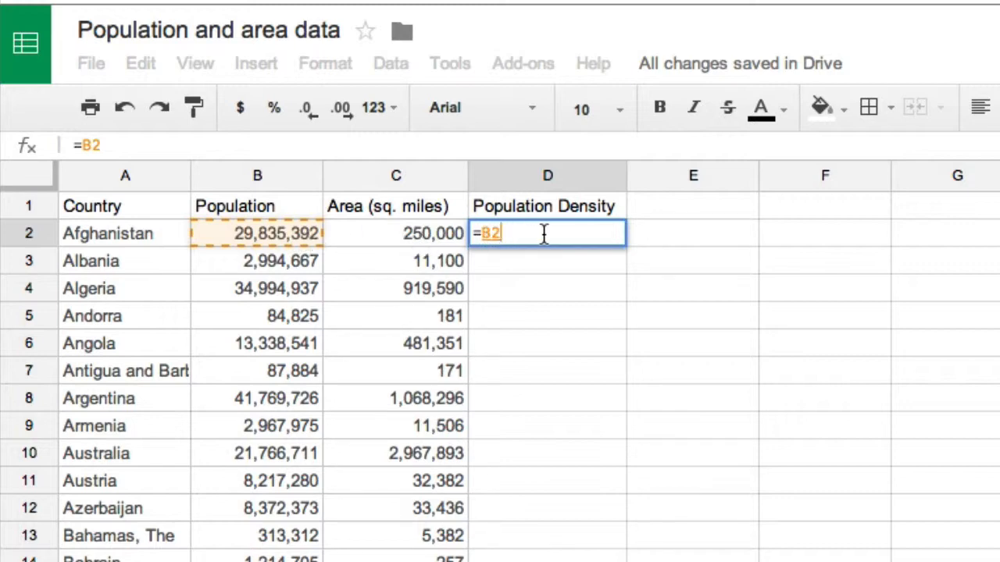
text(/)
click(376, 244)
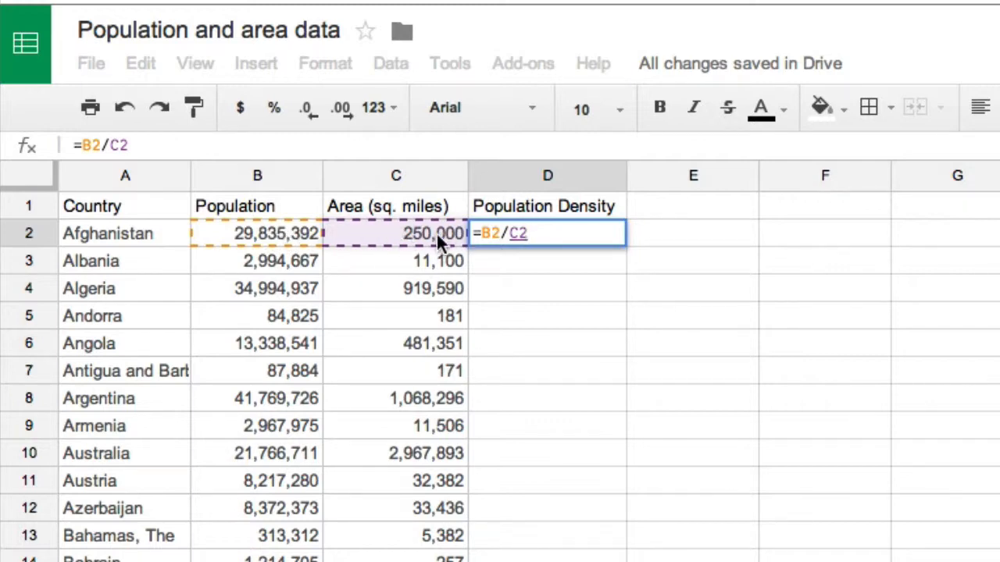
key(Return)
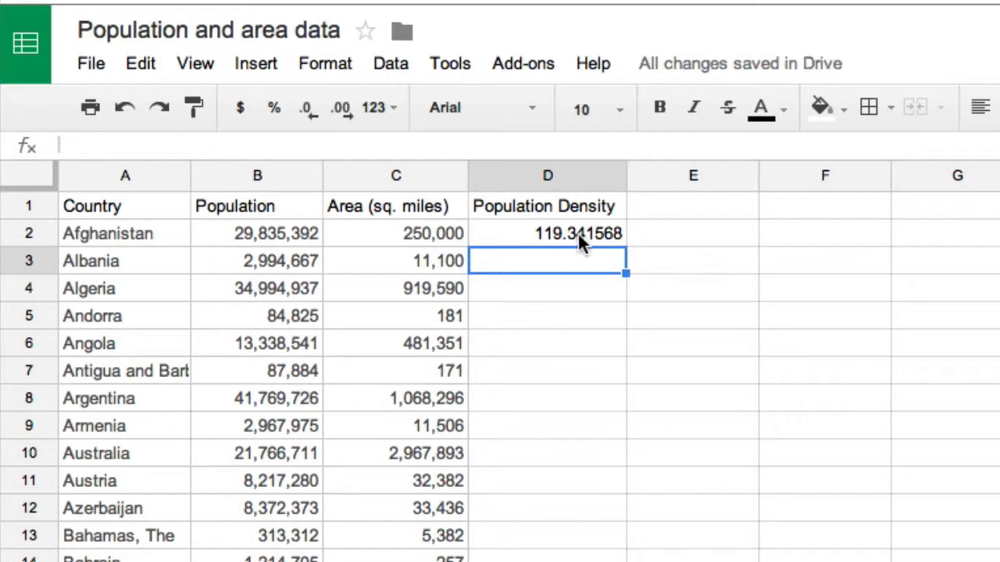
- Test the D2 formula by setting Afghanistan's population in B2 to 30500000, and undo that population change
click(283, 231)
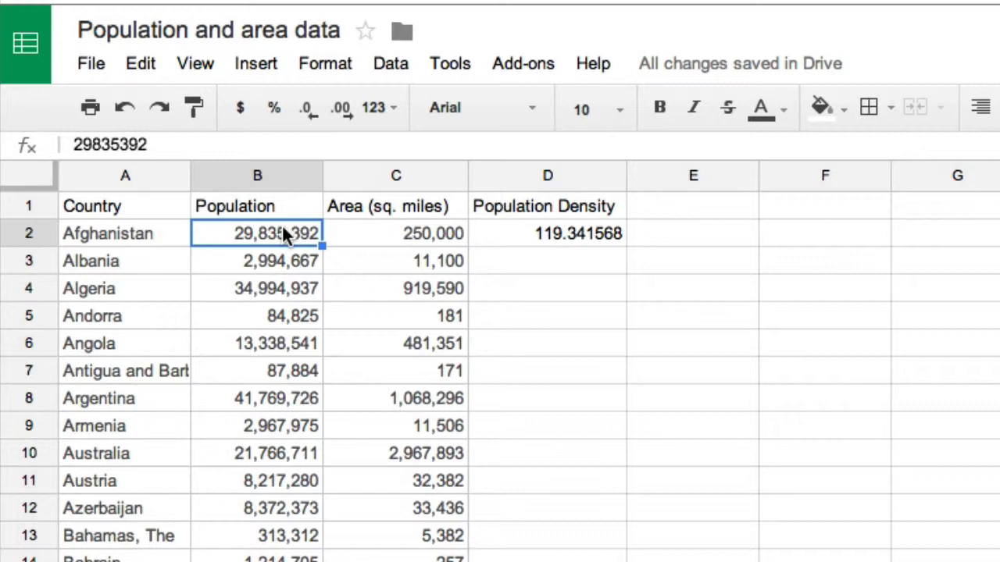
text(30)
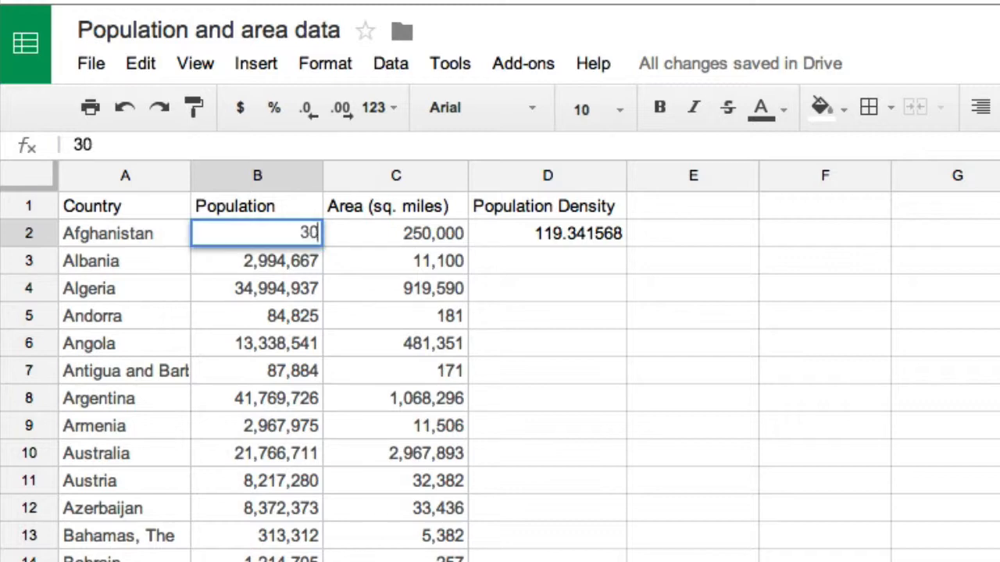
text(500000)
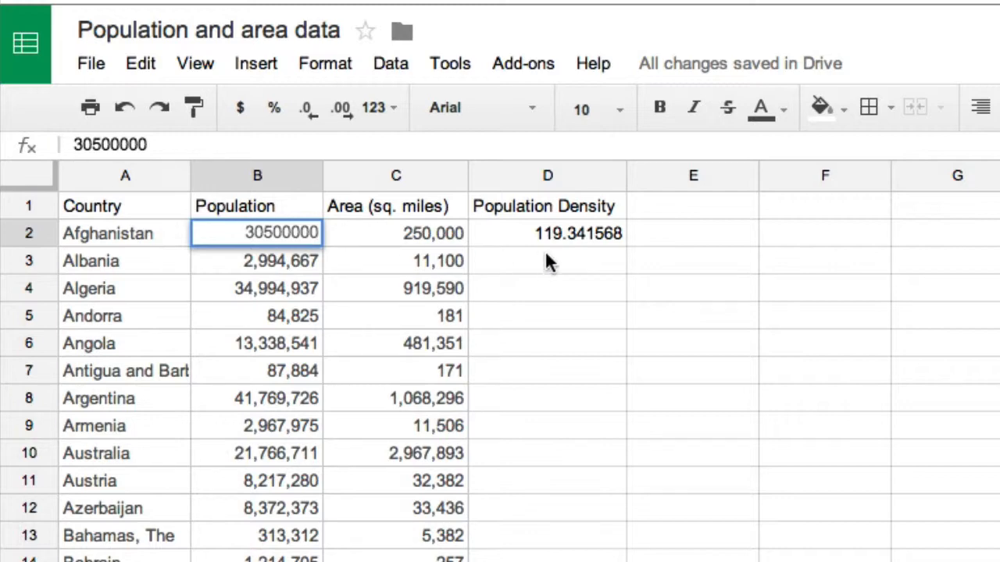
key(Return)
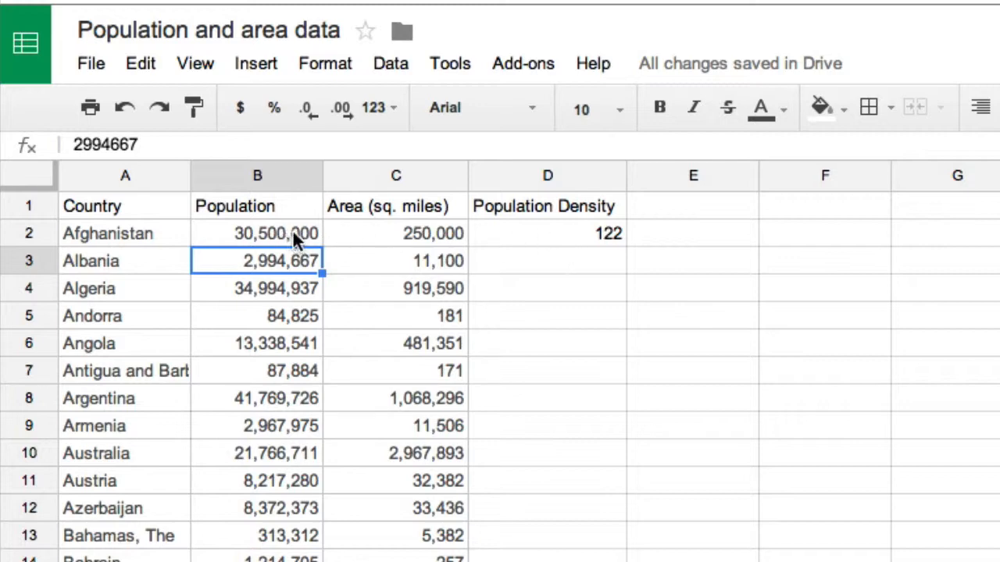
click(561, 236)
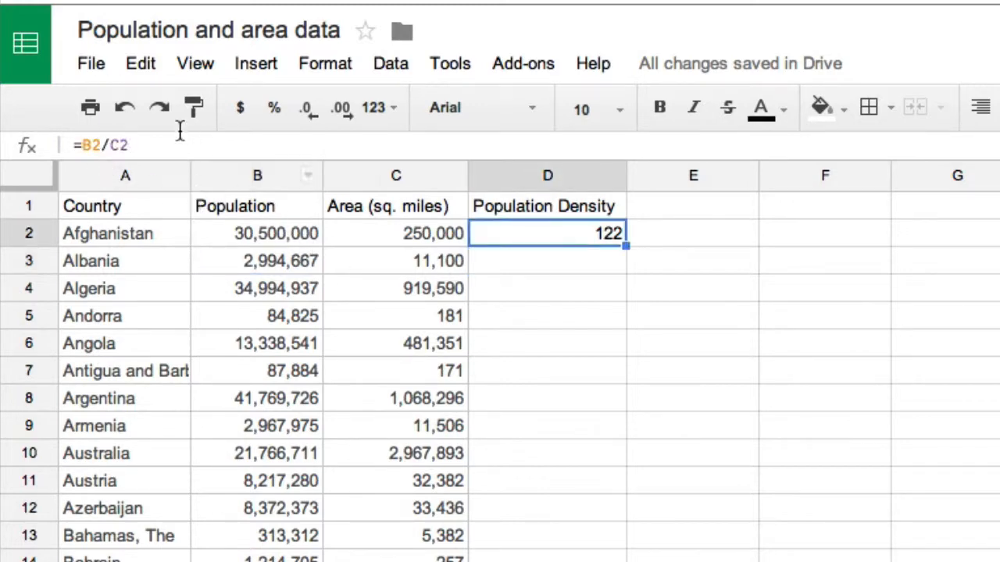
click(123, 108)
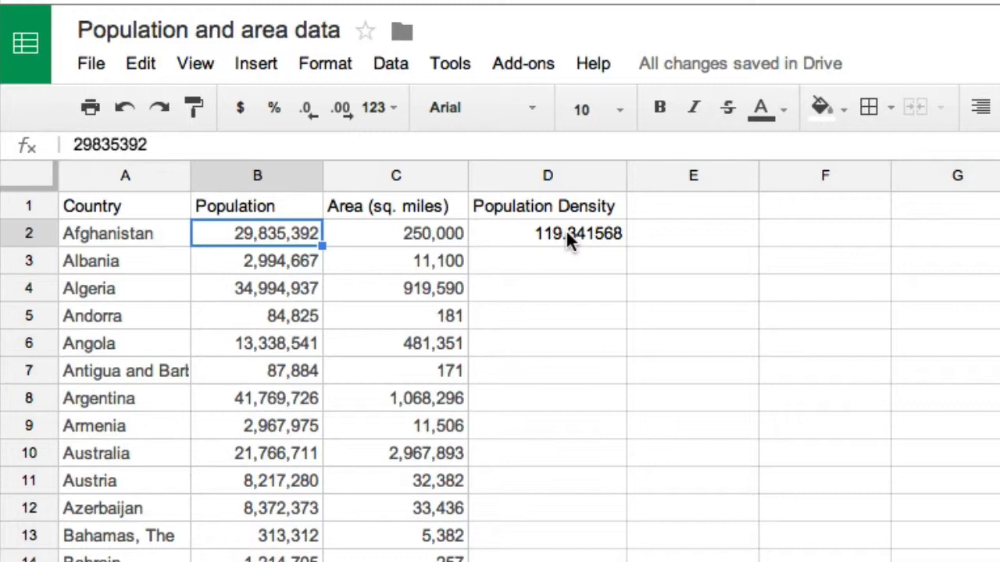
- Enter the formula =B3/C3 in D3 to calculate Albania's population density
click(526, 265)
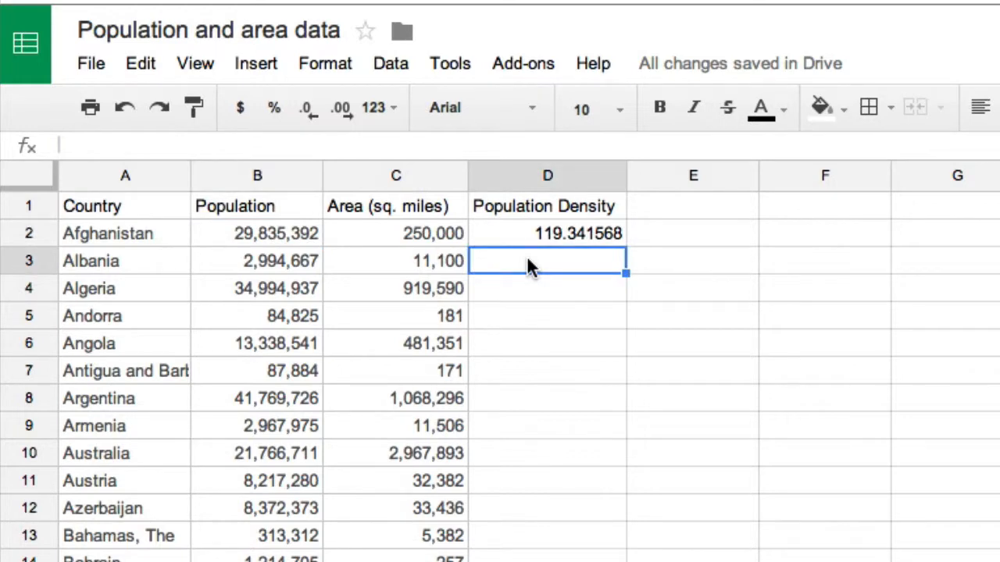
text(=)
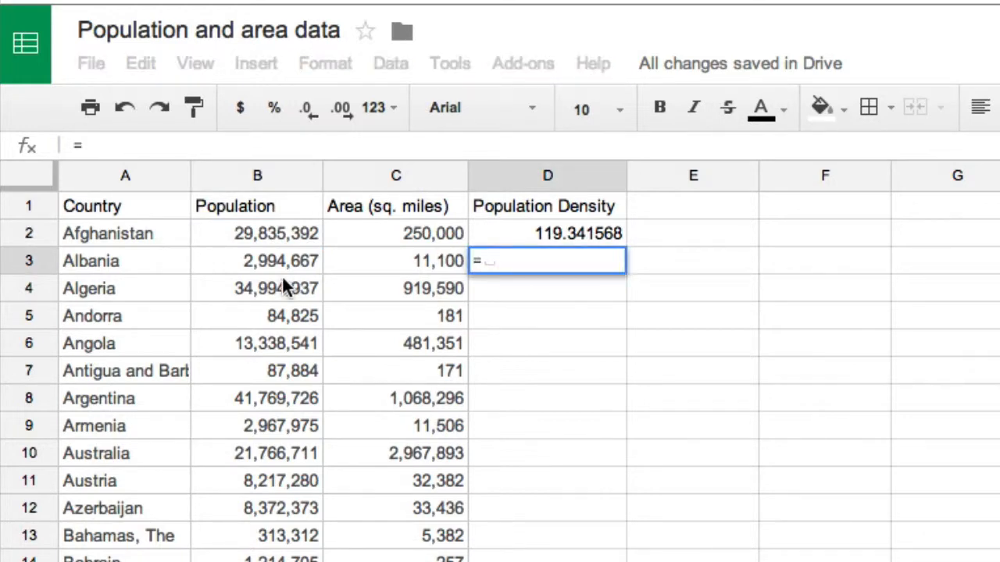
click(262, 265)
text(/)
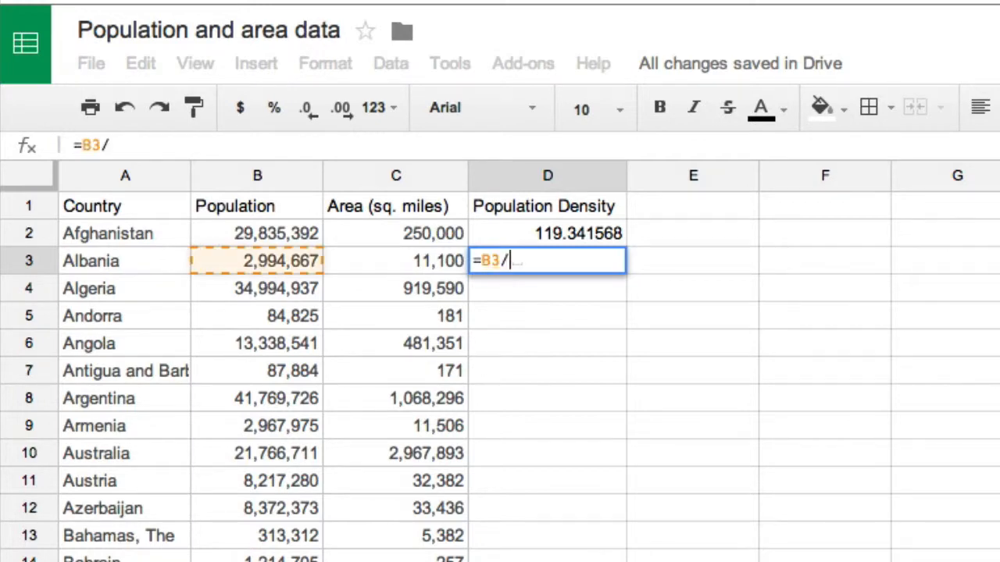
click(368, 267)
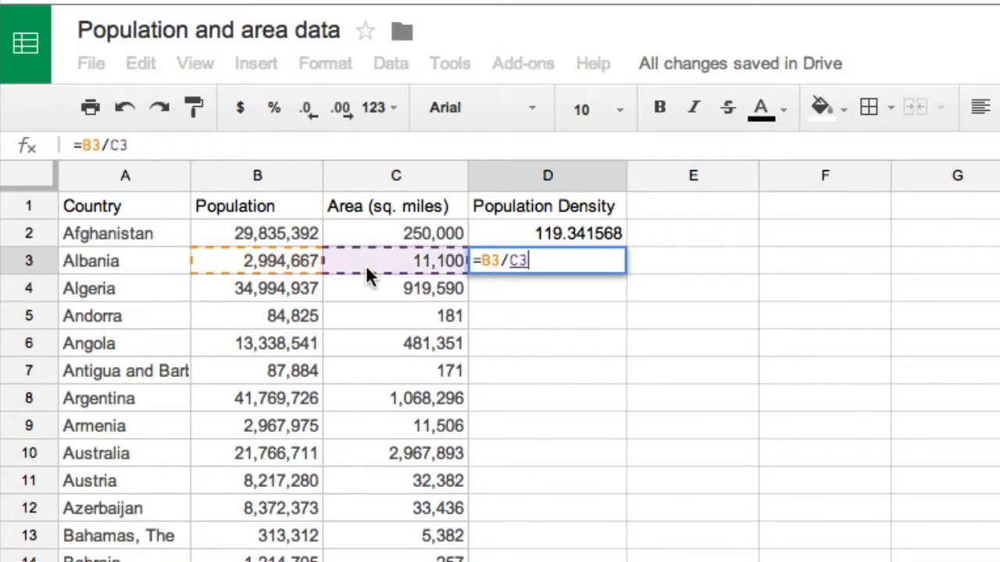
key(Return)
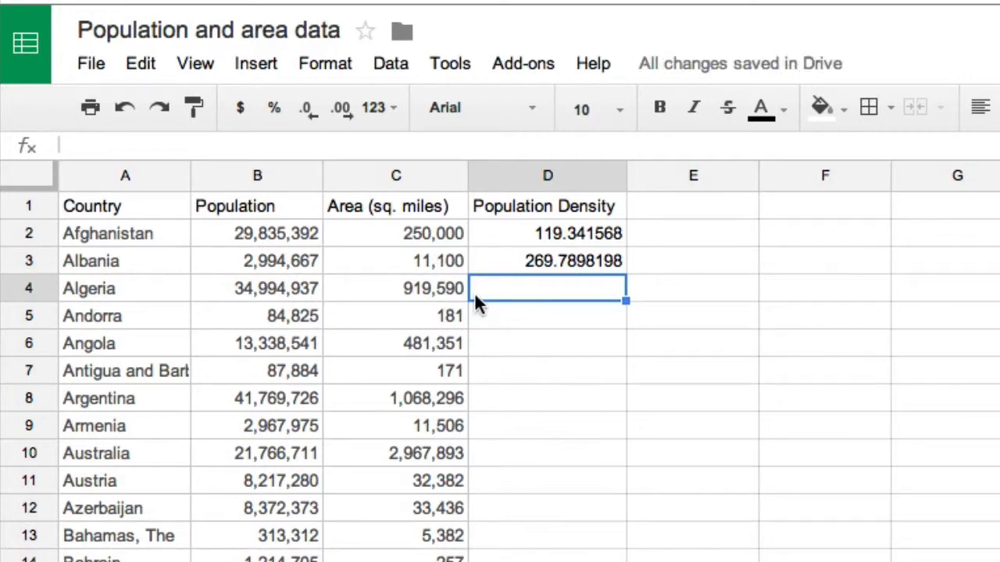
- Enter the formula =B4/C4 in D4 to calculate Algeria's population density
text(=)
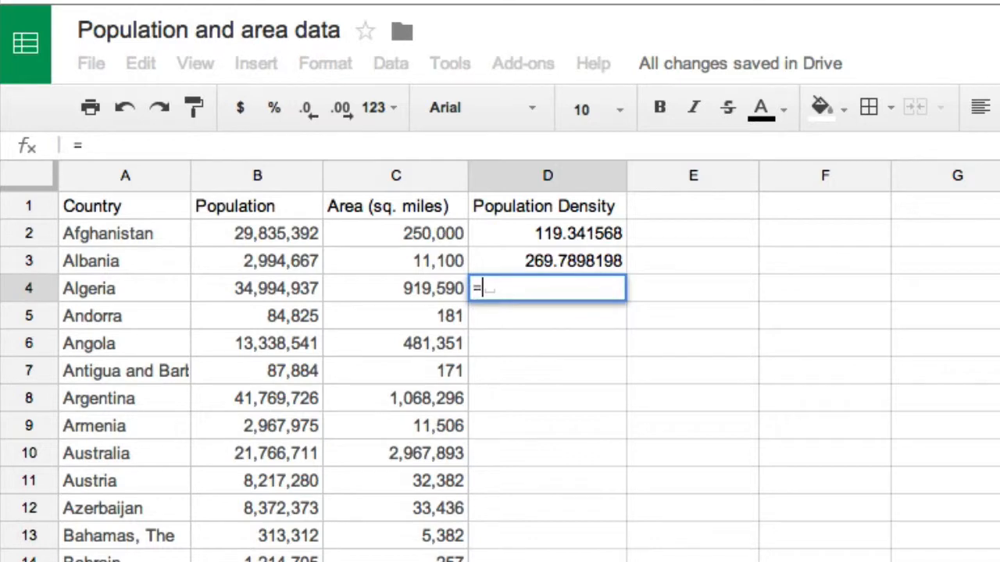
click(242, 287)
text(/)
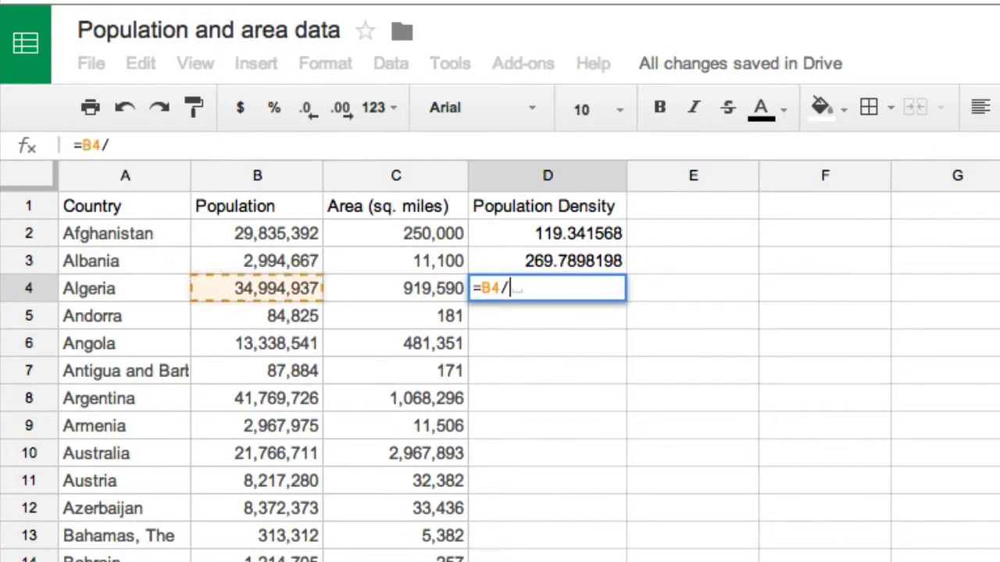
click(384, 288)
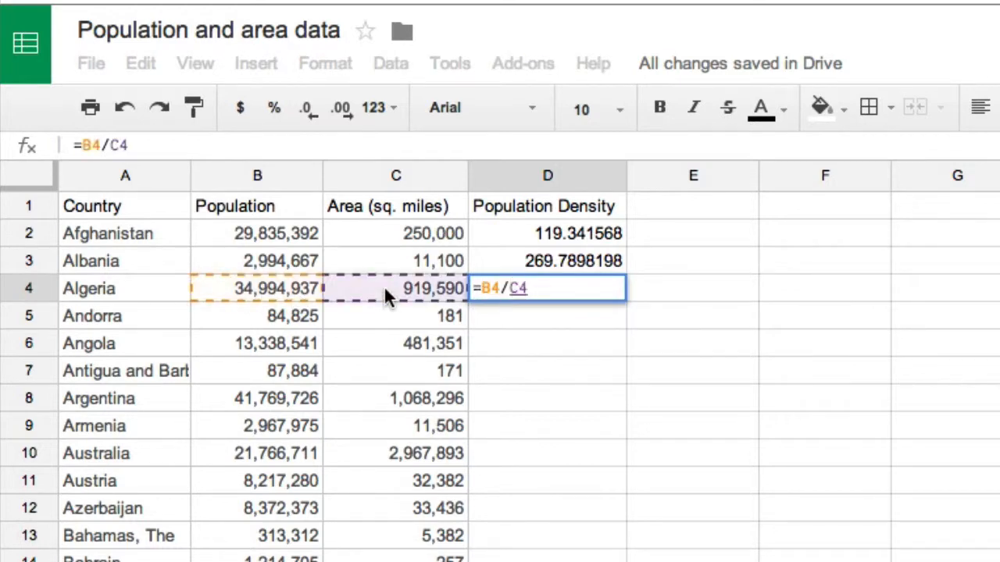
key(Return)
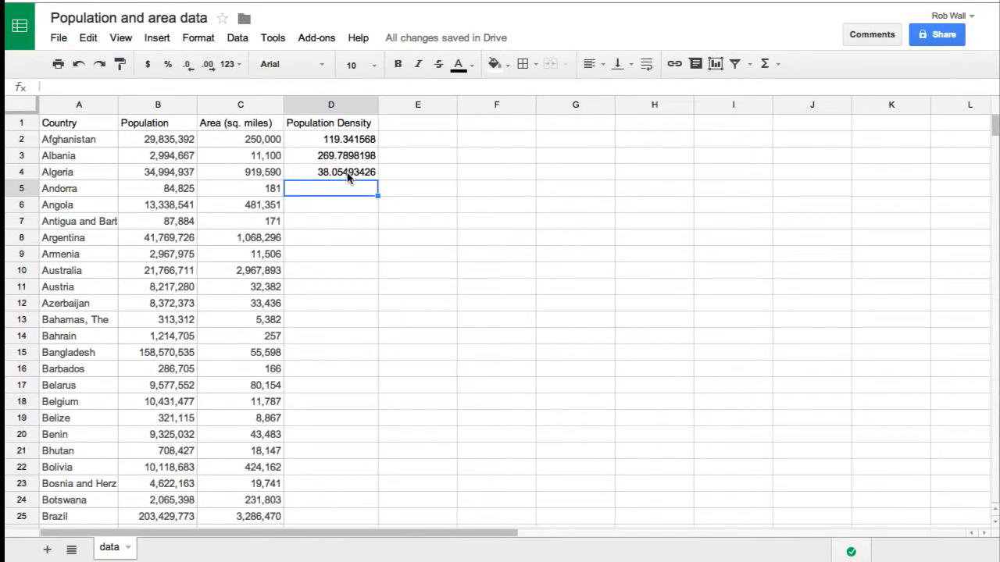
- Clear the individually entered density formulas for Albania and Algeria from D3 and D4
scroll(290, 339, down, 10)
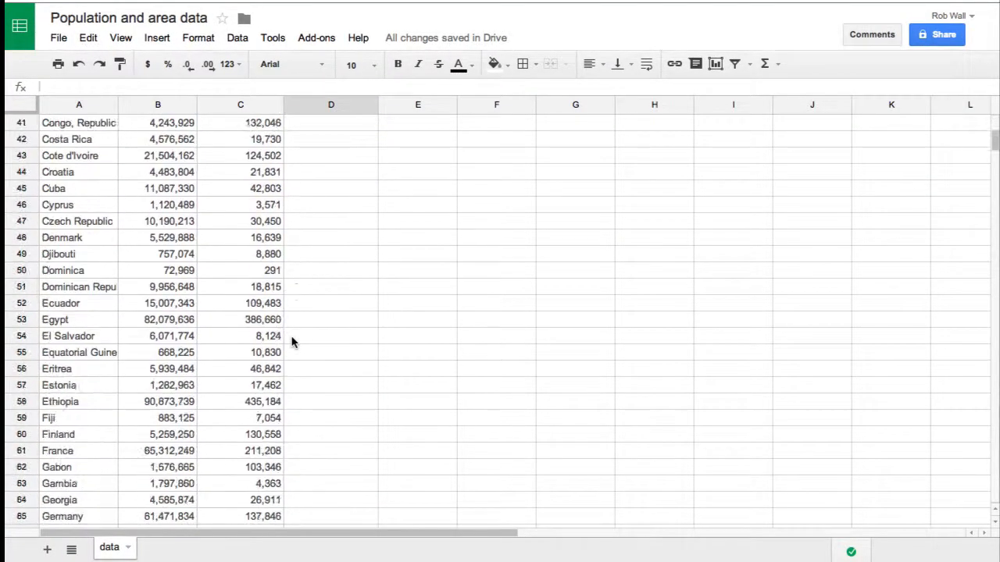
scroll(292, 342, down, 20)
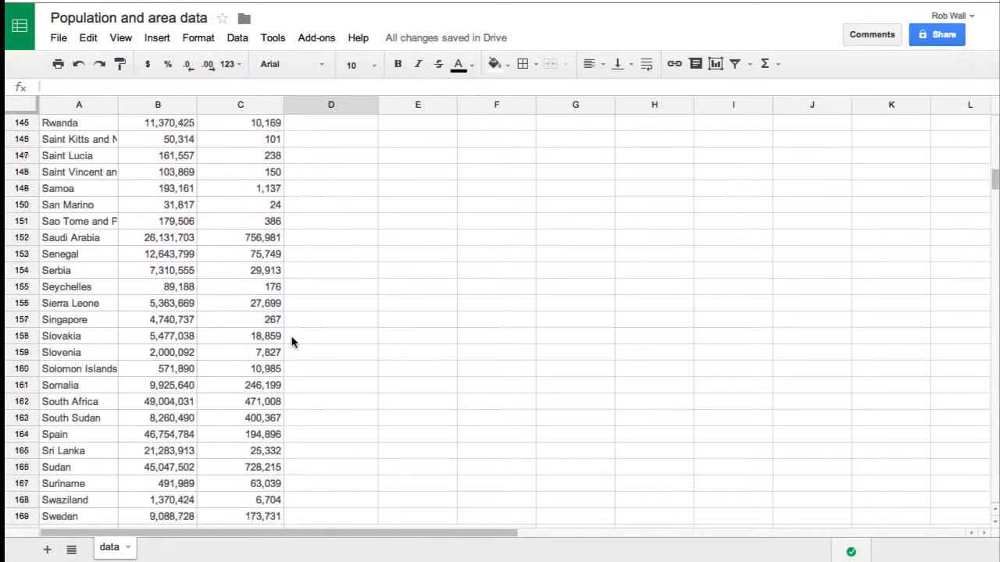
scroll(292, 342, down, 6)
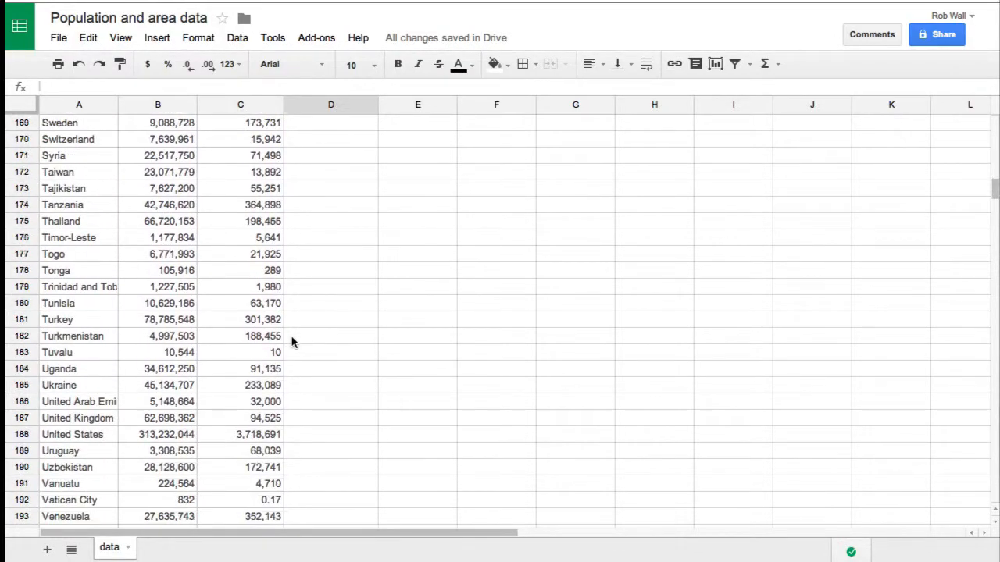
scroll(292, 342, down, 2)
scroll(293, 342, up, 20)
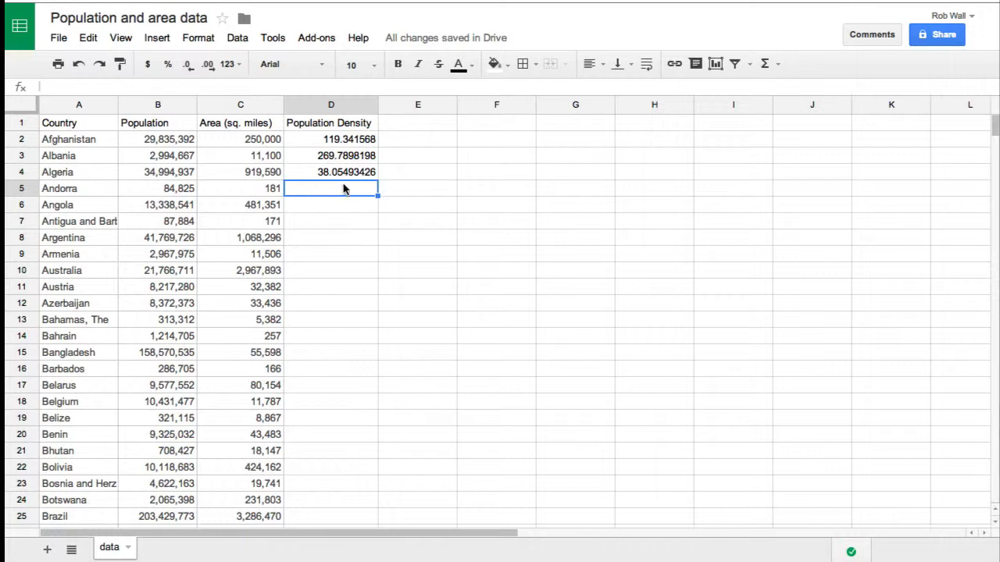
drag(341, 158, 341, 173)
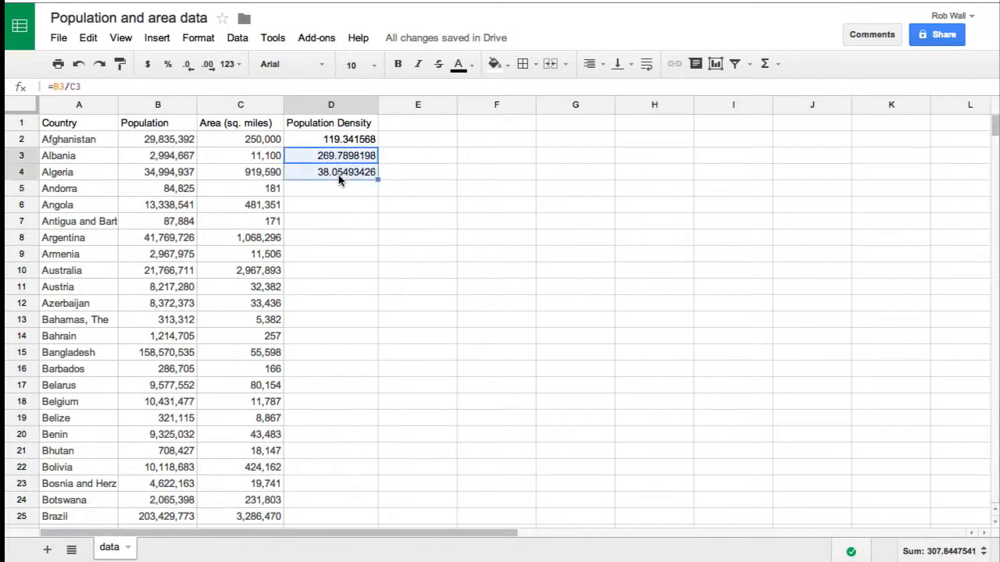
key(Delete)
click(330, 221)
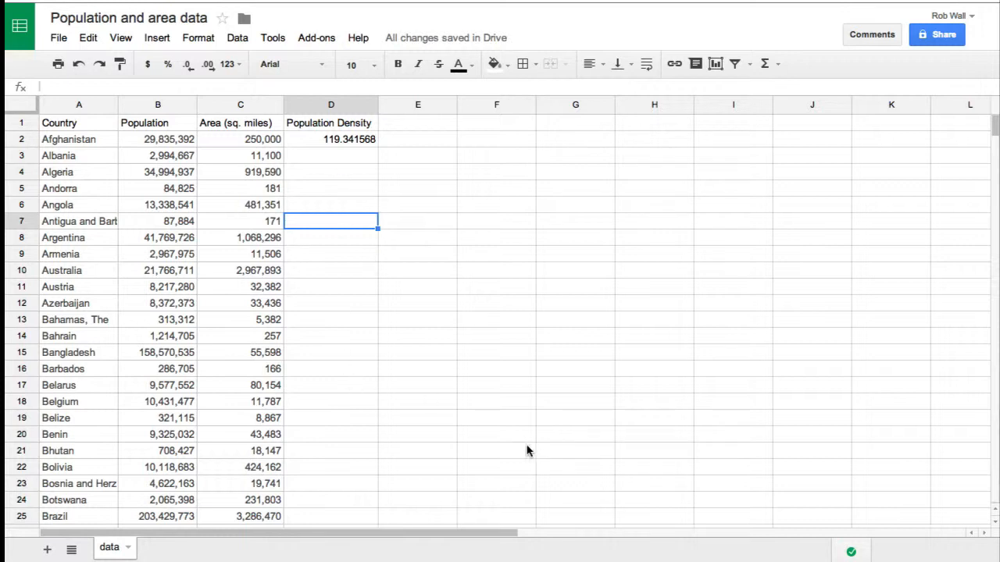
- Fill Afghanistan's density formula from D2 down the Population Density column through Zimbabwe in D198
click(311, 144)
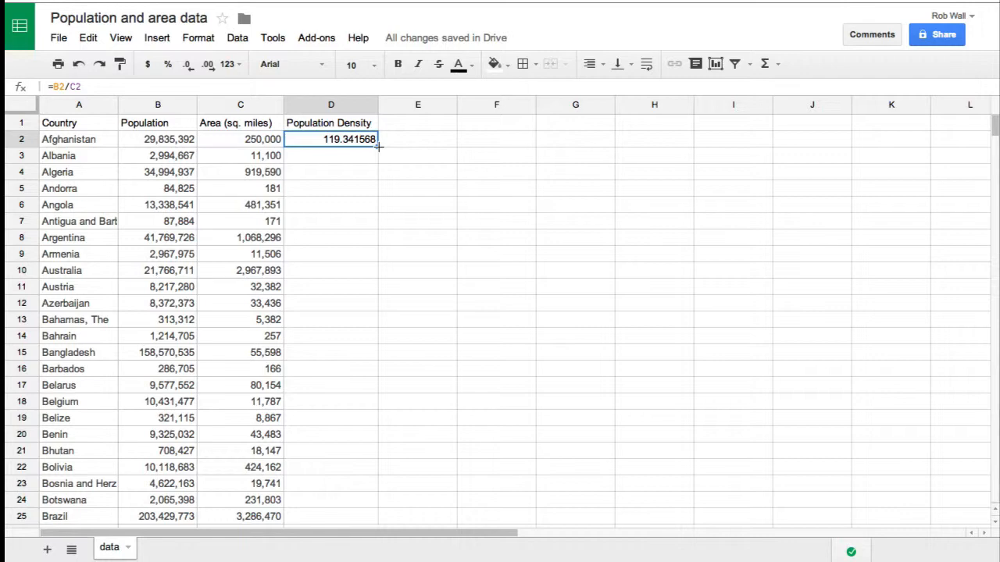
drag(379, 145, 344, 409)
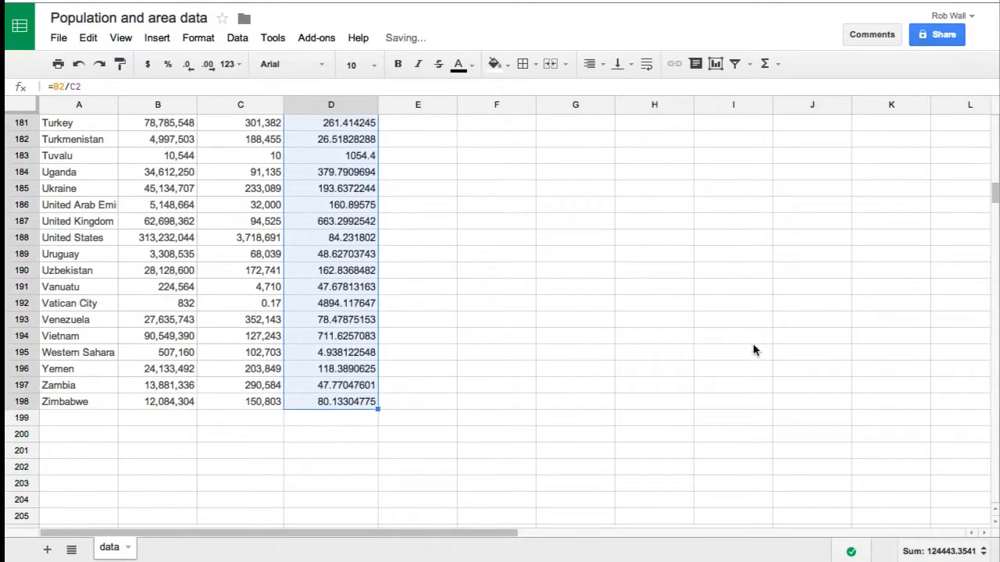
- Inspect the formulas in D2 through D6 to check that each refers to its own row's population and area
scroll(305, 280, up, 20)
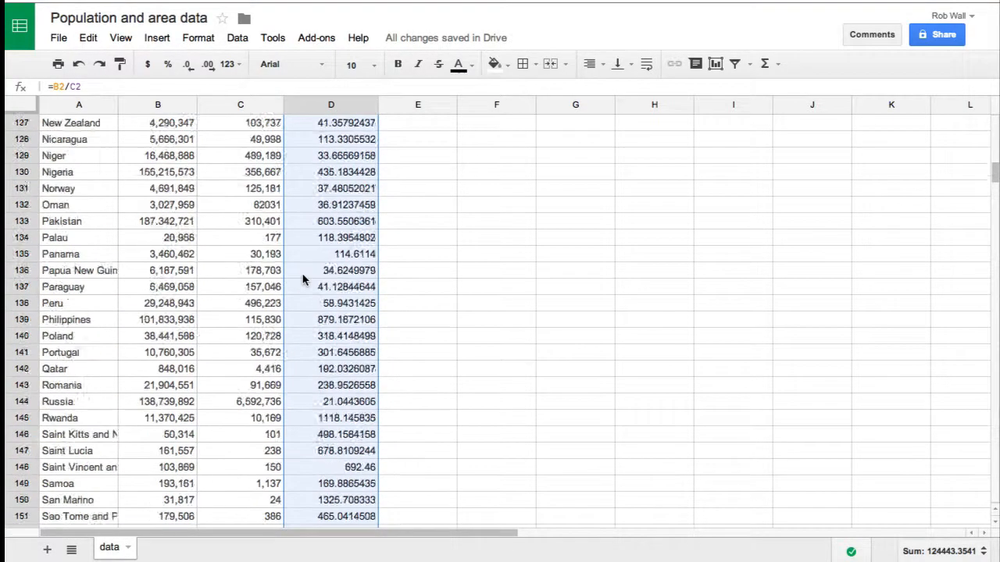
scroll(305, 279, up, 10)
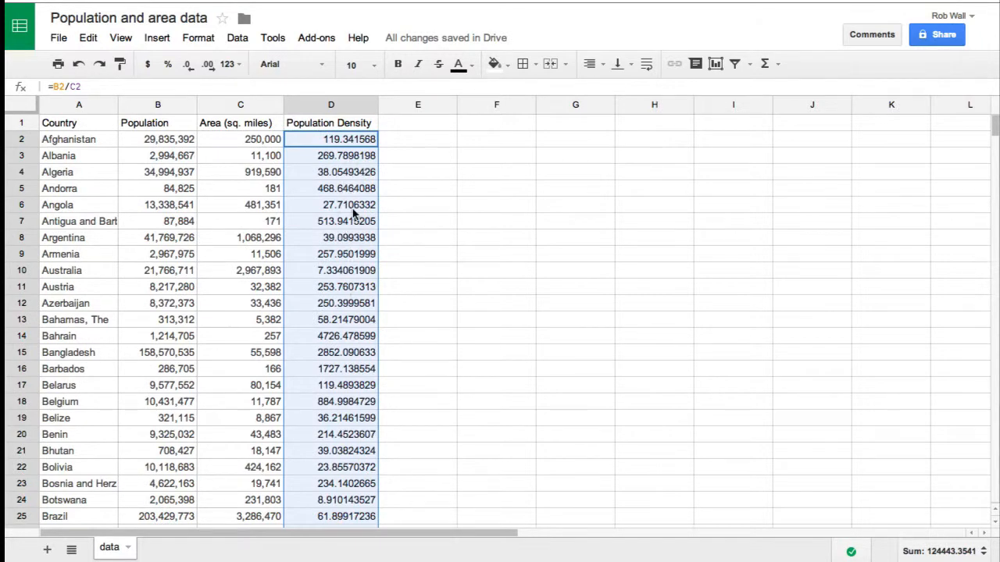
click(334, 139)
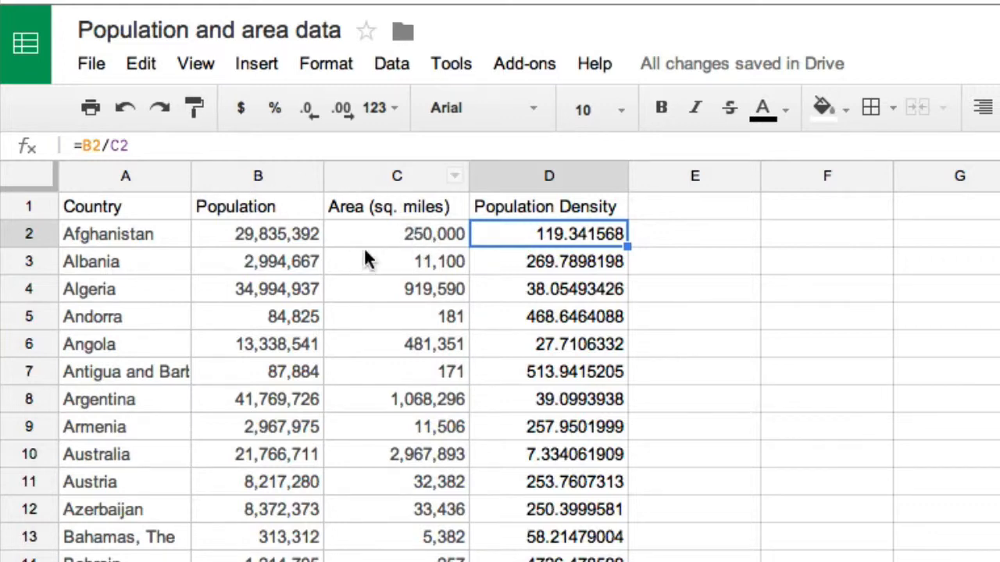
click(540, 262)
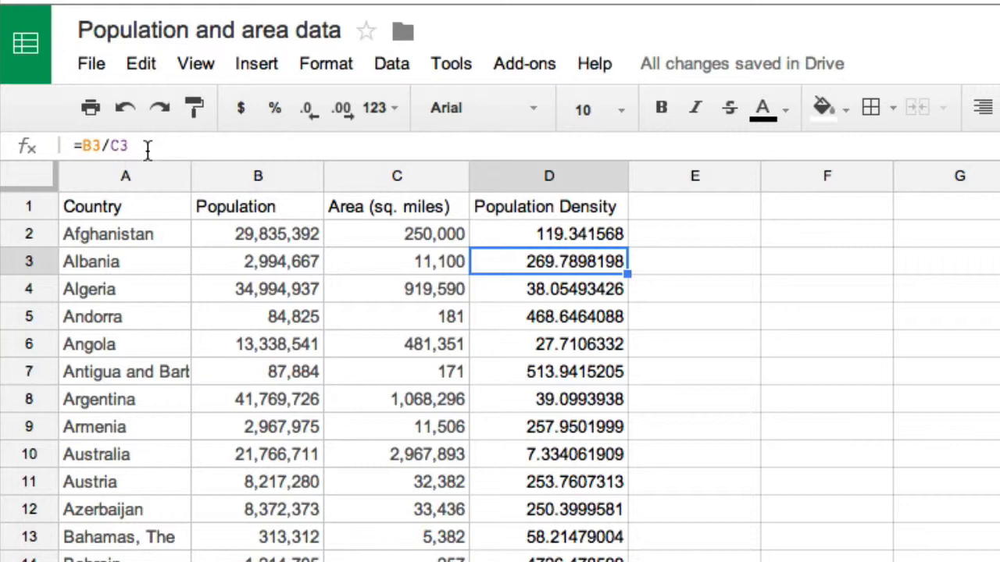
click(513, 286)
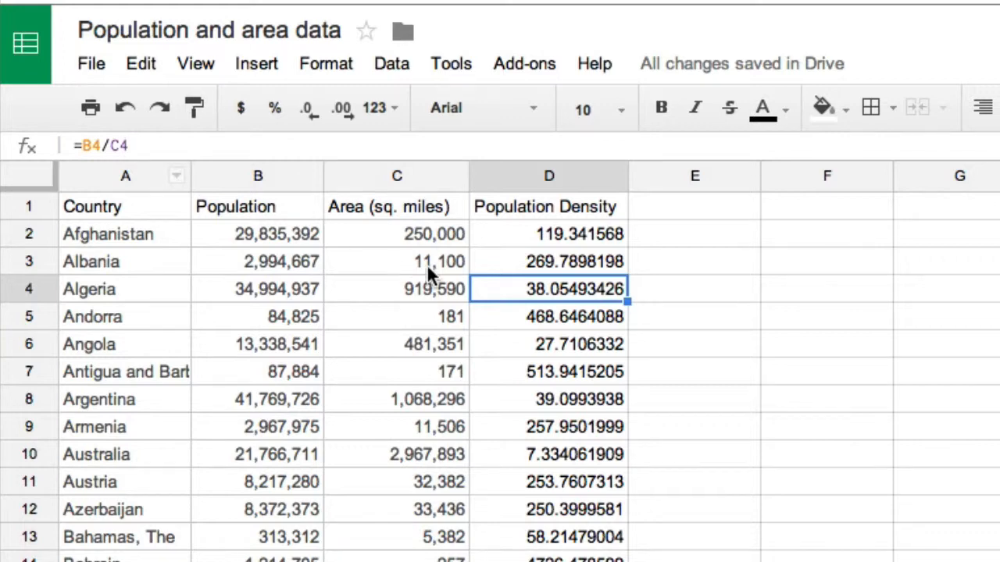
click(535, 314)
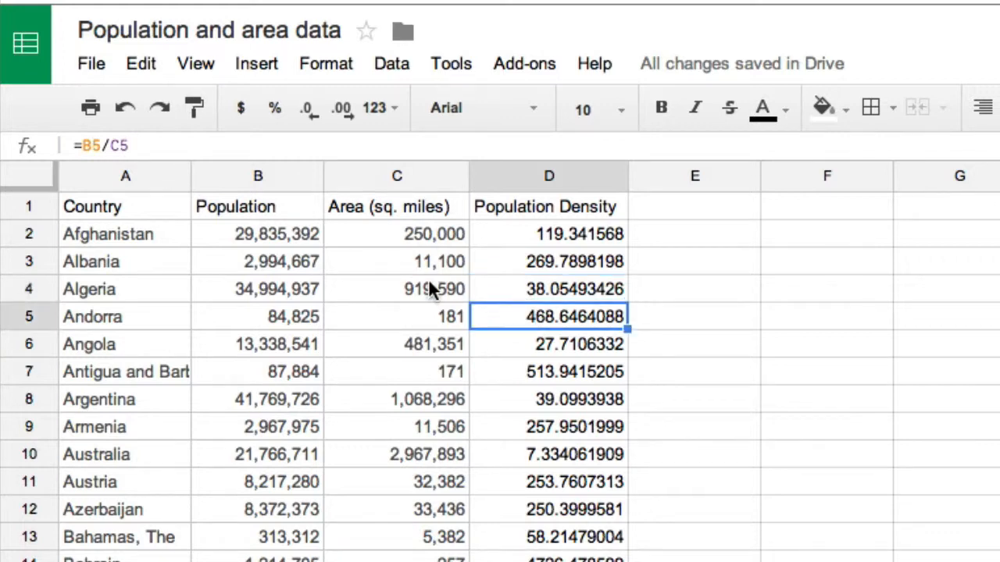
click(603, 348)
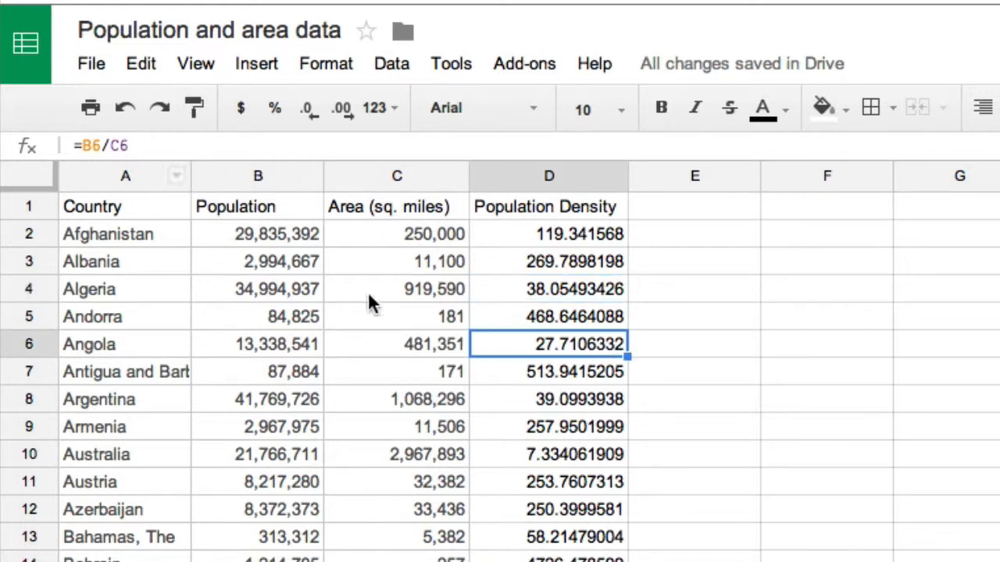